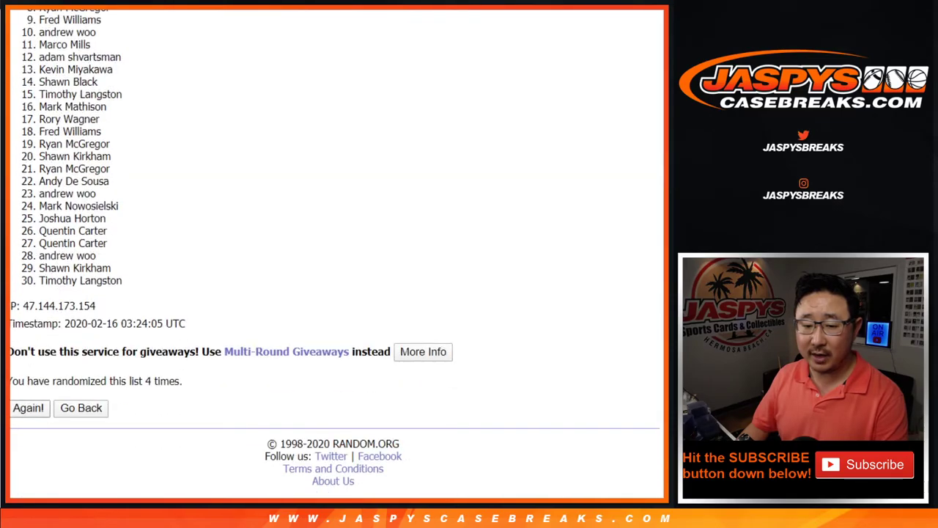
Keep re-randomizing the participant name list until it has been shuffled 11 times in total
click(28, 407)
click(28, 408)
scroll(330, 257, down, 4)
click(28, 408)
scroll(334, 254, down, 4)
click(28, 407)
scroll(333, 254, down, 4)
click(28, 407)
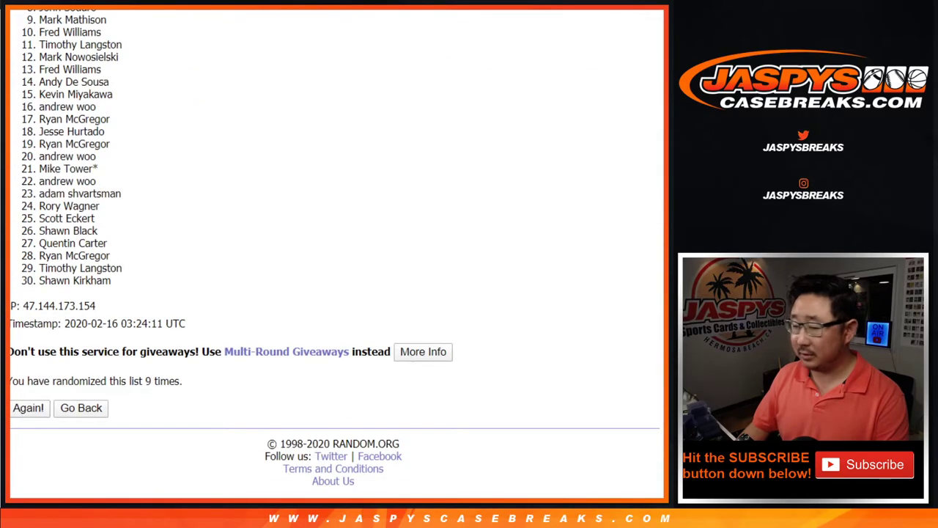
click(28, 408)
click(28, 407)
scroll(330, 257, down, 4)
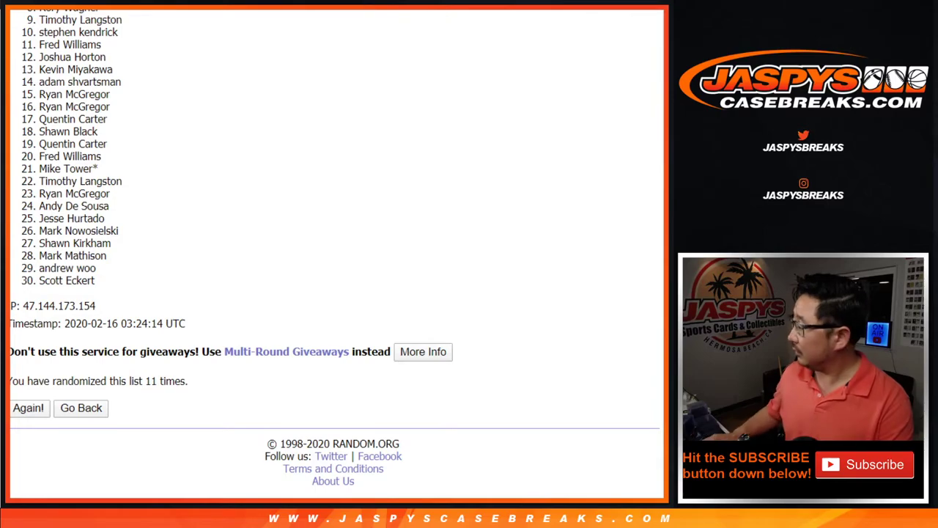
Copy all 30 randomized participant names and paste them into column A of the break's Google Sheets spreadsheet, starting at A1
scroll(330, 257, up, 4)
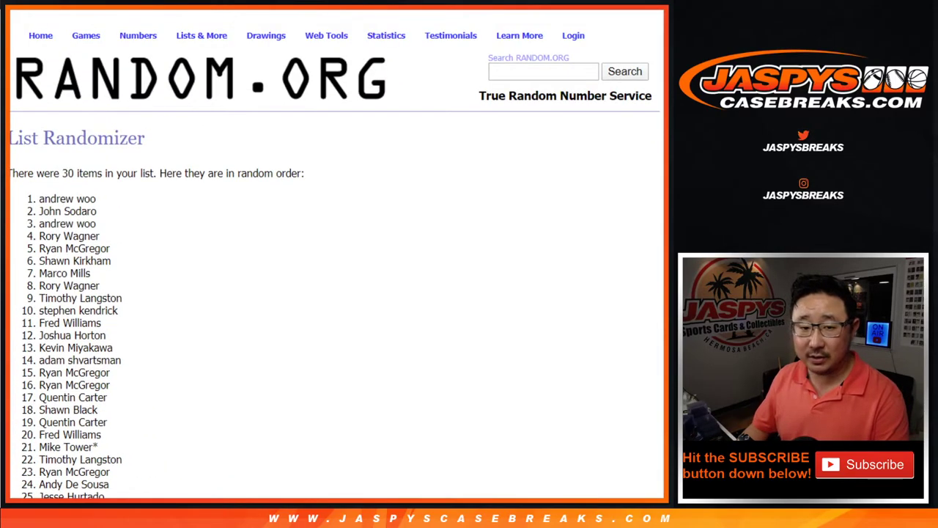
drag(39, 198, 95, 281)
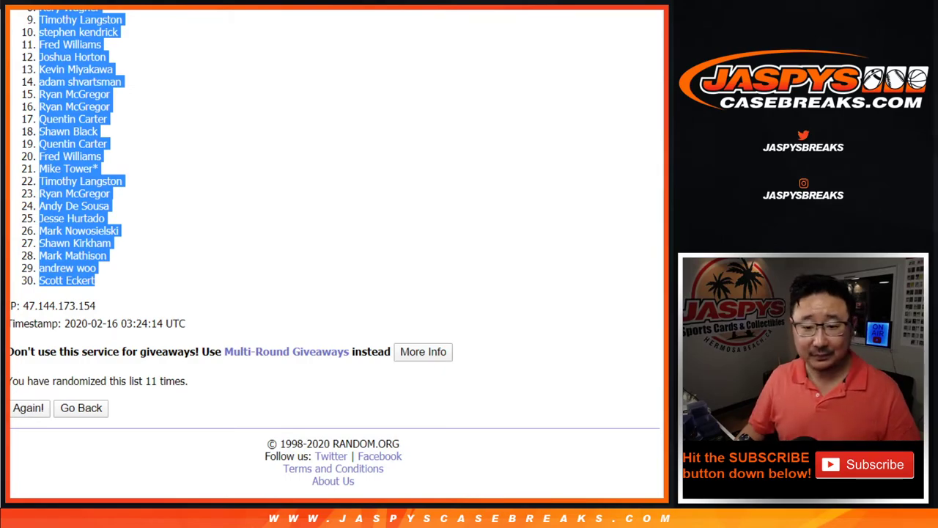
scroll(334, 254, up, 4)
scroll(334, 255, down, 4)
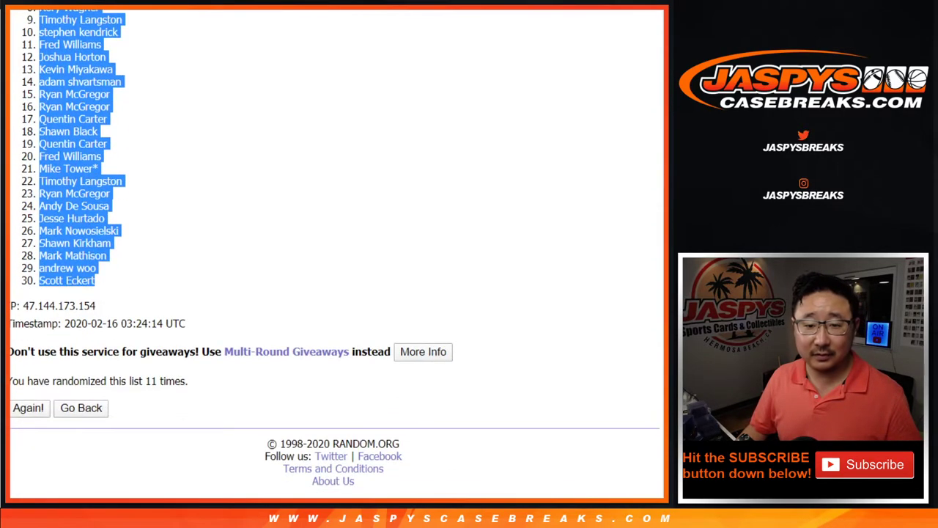
key(ctrl+Tab)
right_click(79, 115)
click(121, 100)
Return to RANDOM.ORG and randomize the list of 30 NBA teams 11 times in total
key(ctrl+Tab)
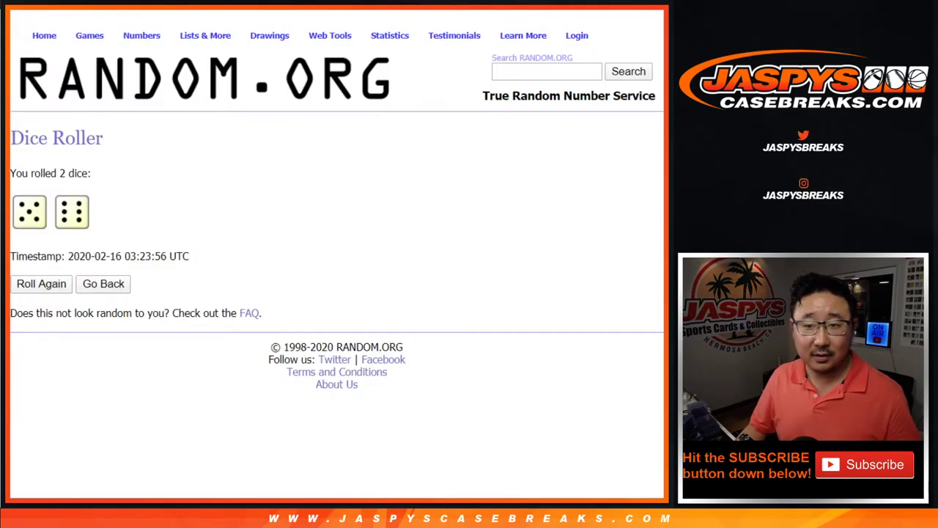
key(ctrl+Tab)
click(40, 407)
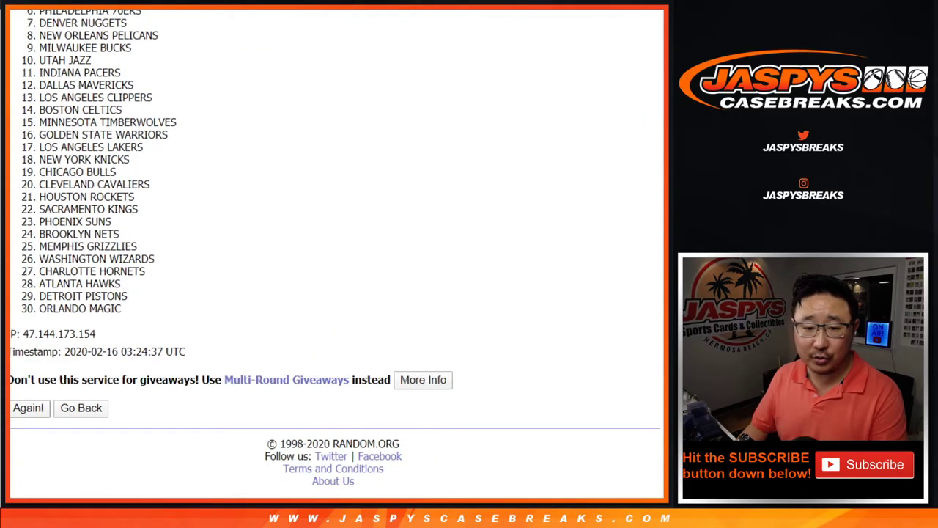
click(29, 408)
scroll(29, 408, down, 5)
key(Return)
key(End)
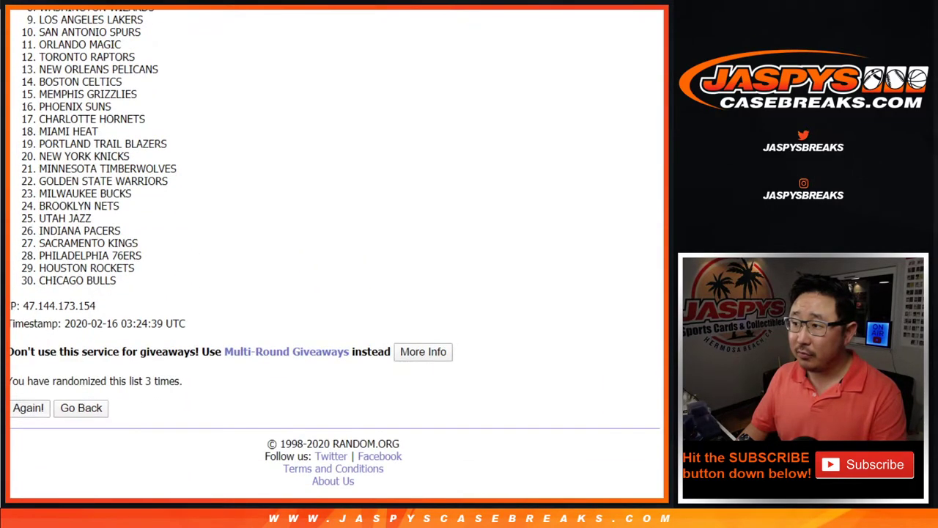
key(Return)
key(End)
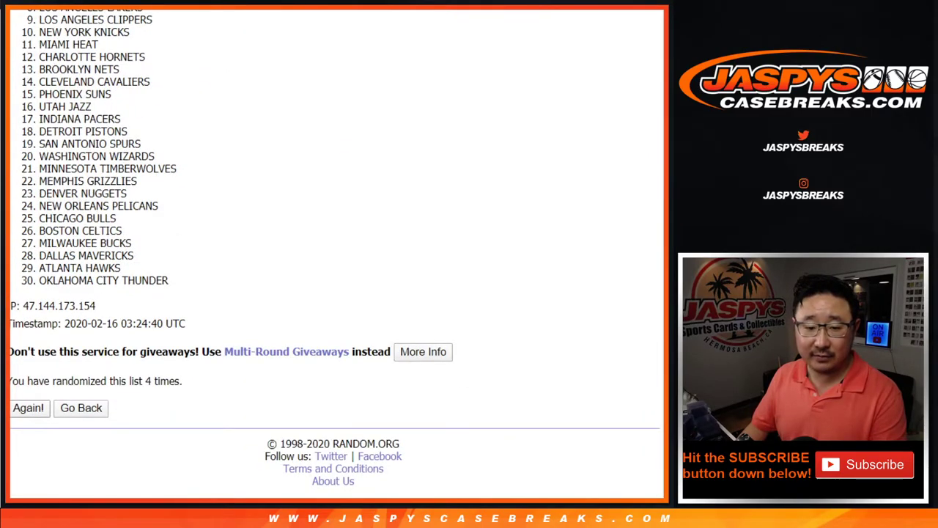
key(Return)
key(End)
key(Return)
key(End)
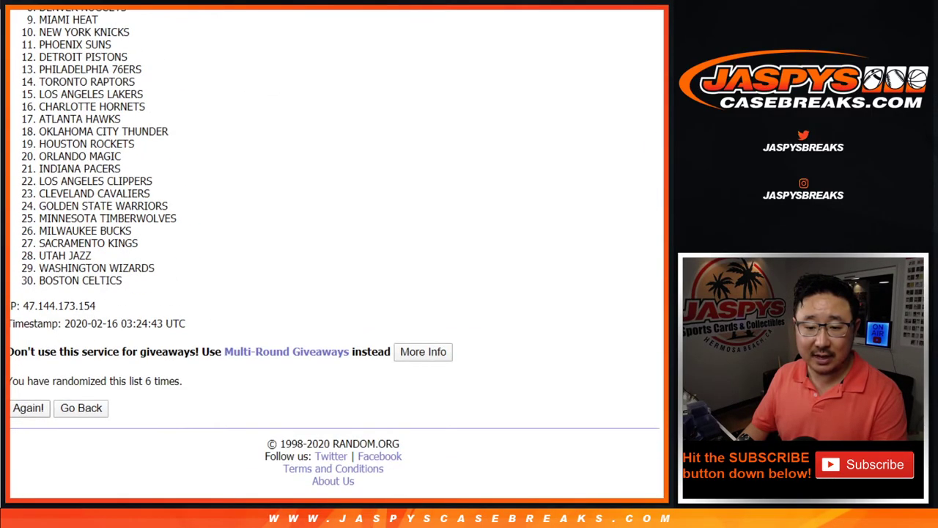
key(Return)
key(End)
key(Return)
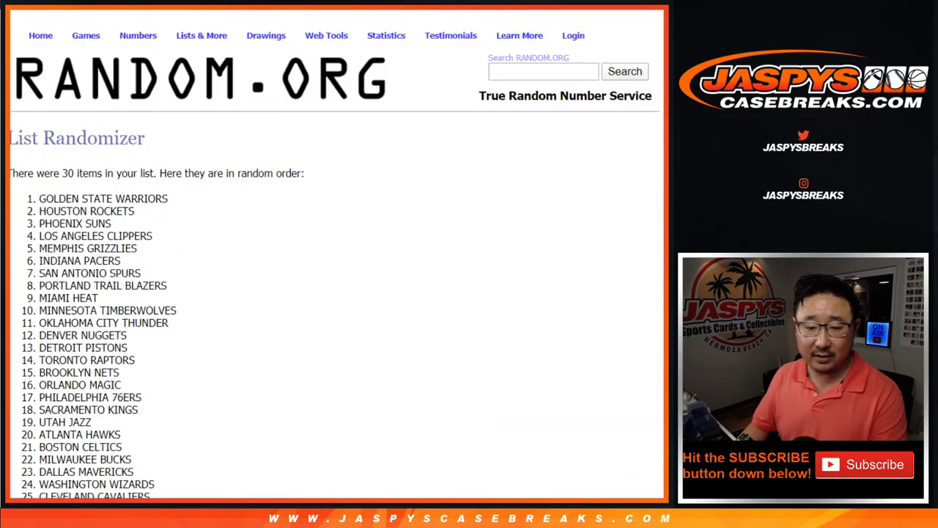
key(End)
key(Return)
key(End)
key(Return)
key(End)
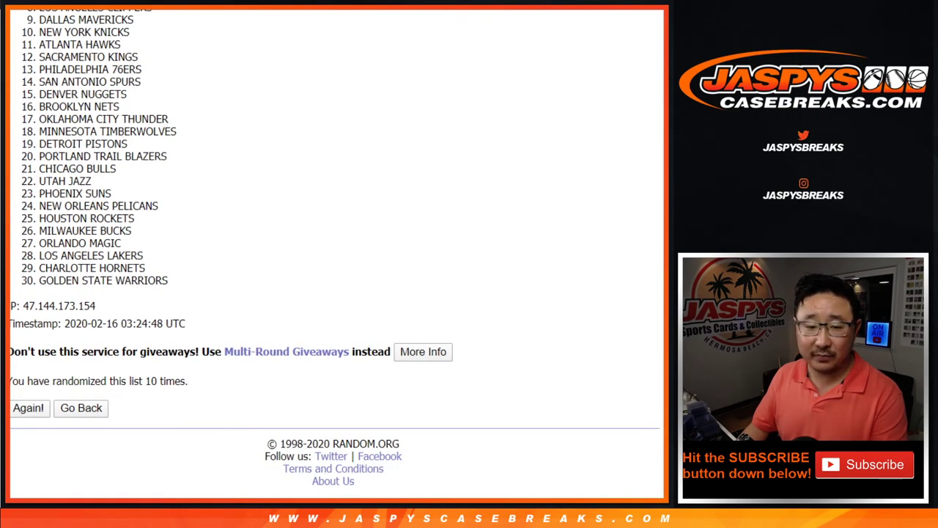
key(Return)
key(End)
Copy all 30 randomized team names and paste them into column B of the Google Sheets spreadsheet, starting at B1
key(Home)
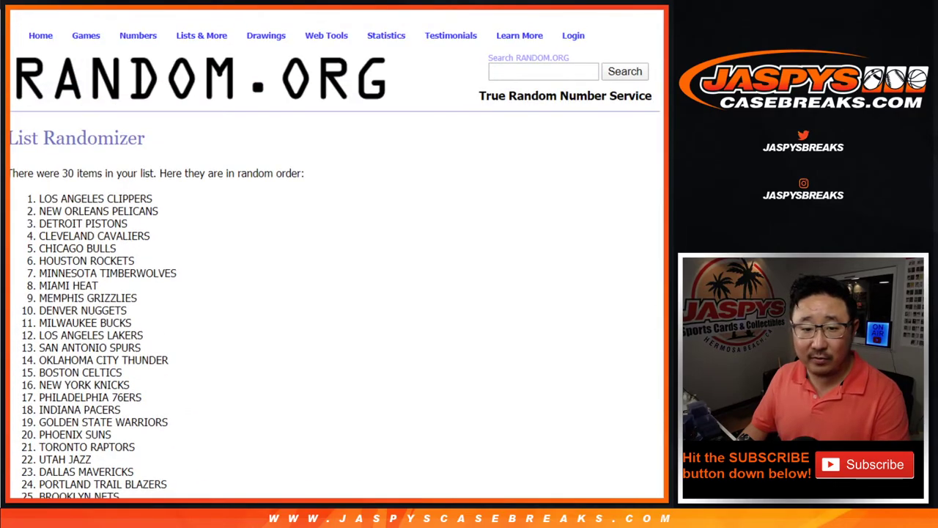
drag(39, 198, 121, 281)
key(ctrl+c)
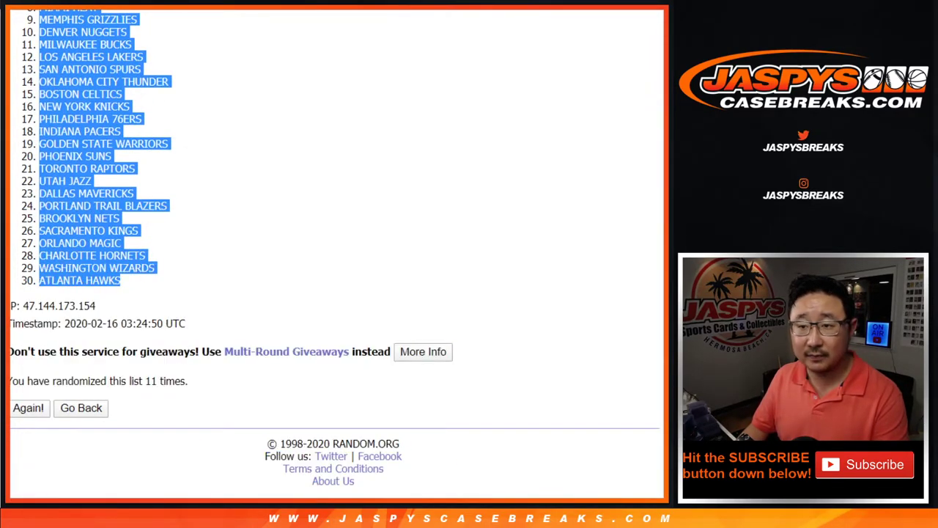
key(ctrl+Tab)
right_click(133, 116)
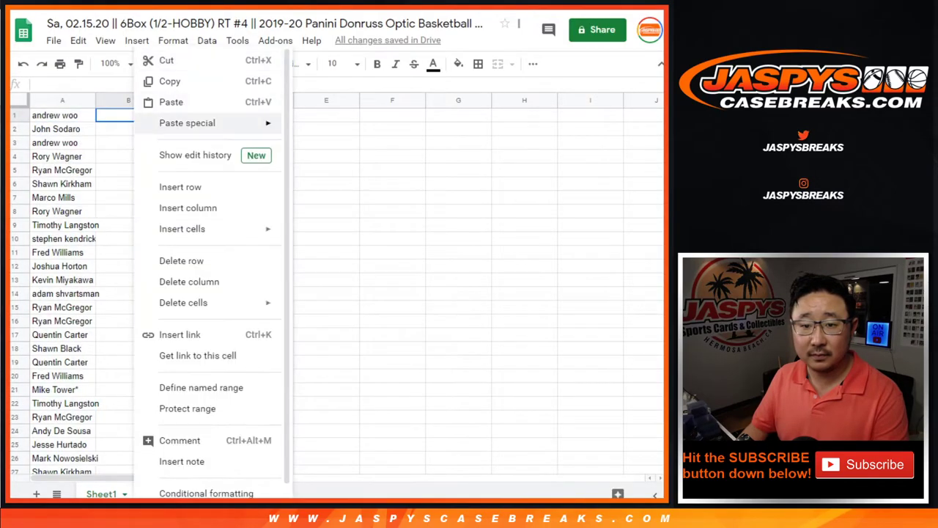
click(171, 102)
Format the entire sheet in Nunito at font size 12
click(19, 101)
click(278, 63)
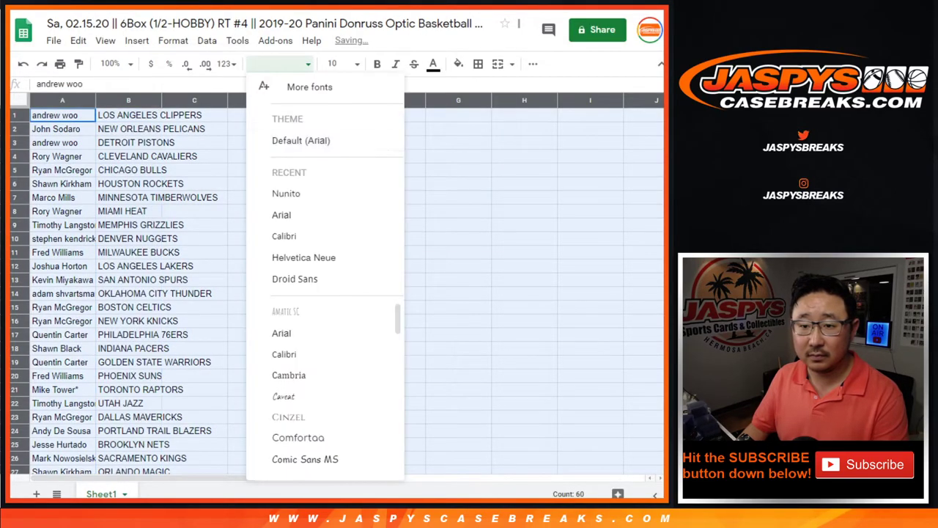
click(272, 193)
click(338, 64)
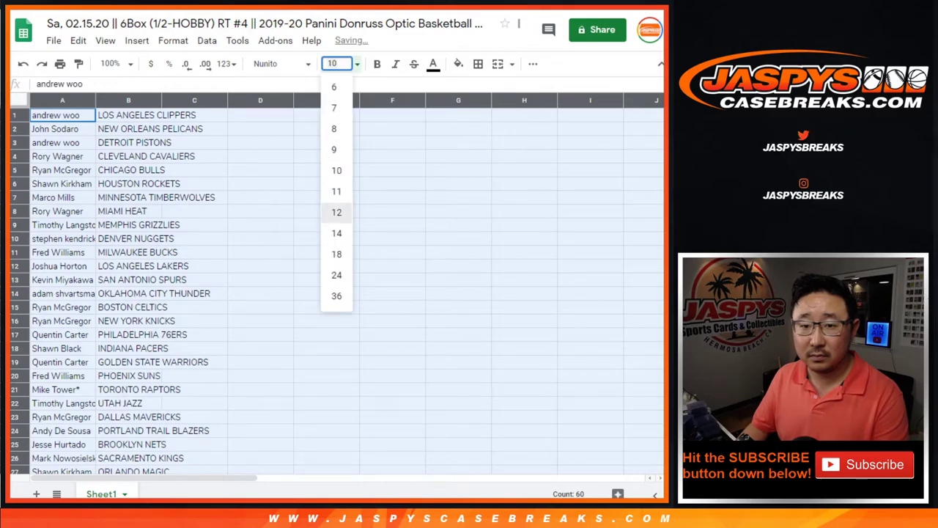
click(337, 212)
Set the sheet's zoom to 125% and fit the widths of columns A and B to their contents
click(114, 64)
click(114, 172)
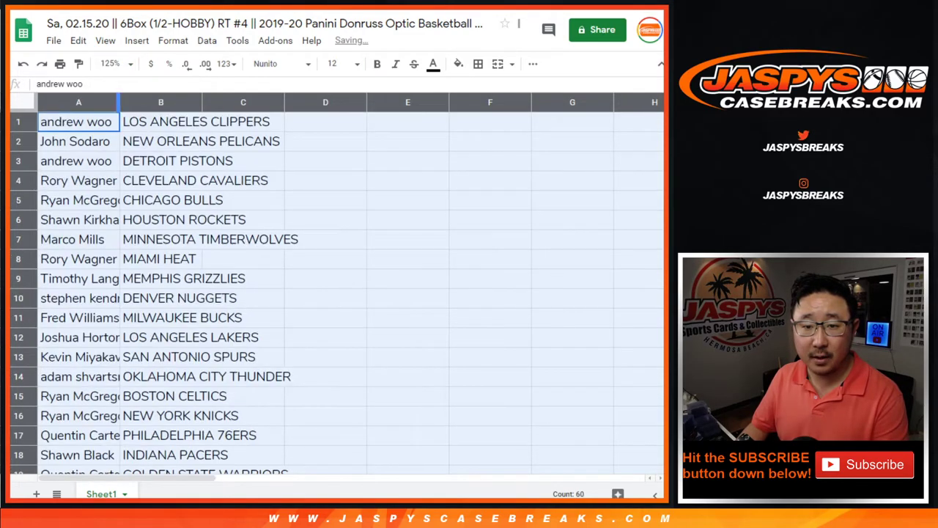
double_click(120, 102)
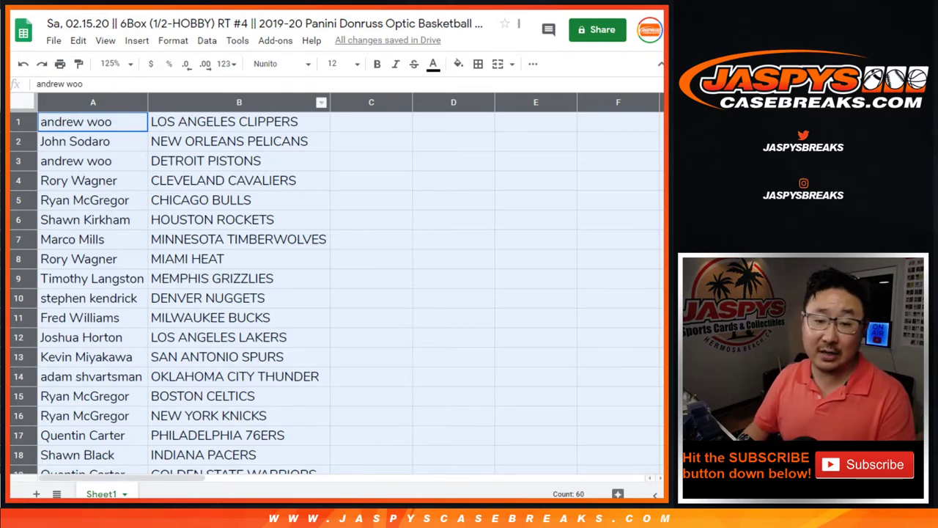
Review the participant and team pairings one row at a time, from row 2 down to row 30
click(18, 140)
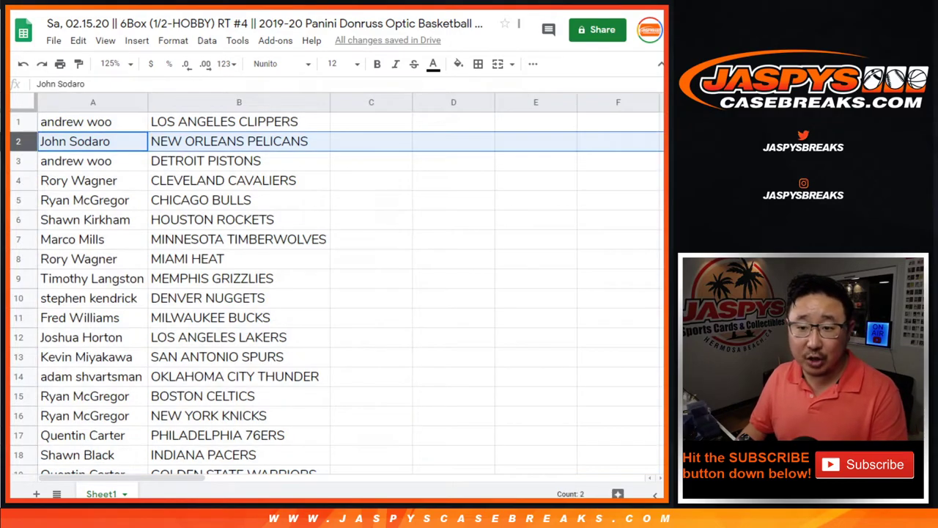
click(18, 160)
click(18, 181)
click(18, 200)
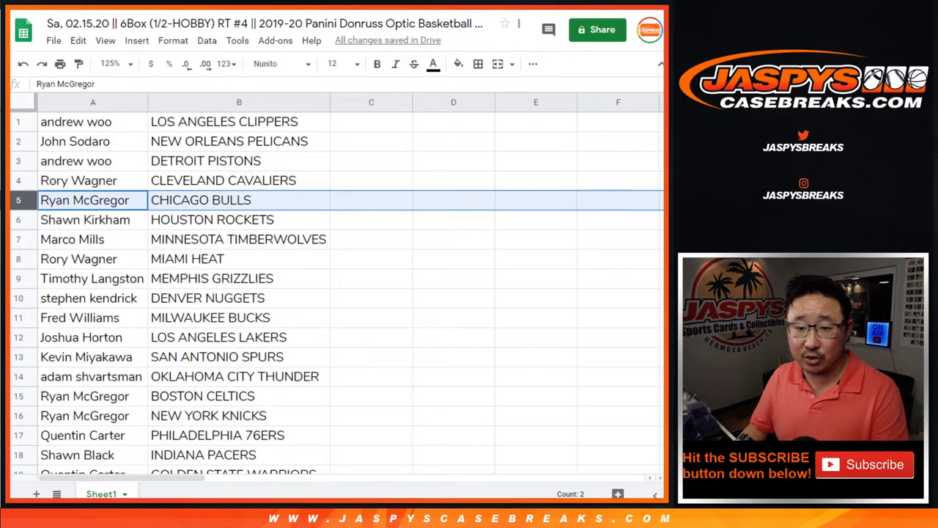
scroll(336, 294, down, 1)
click(18, 181)
click(18, 200)
click(18, 219)
scroll(18, 219, down, 1)
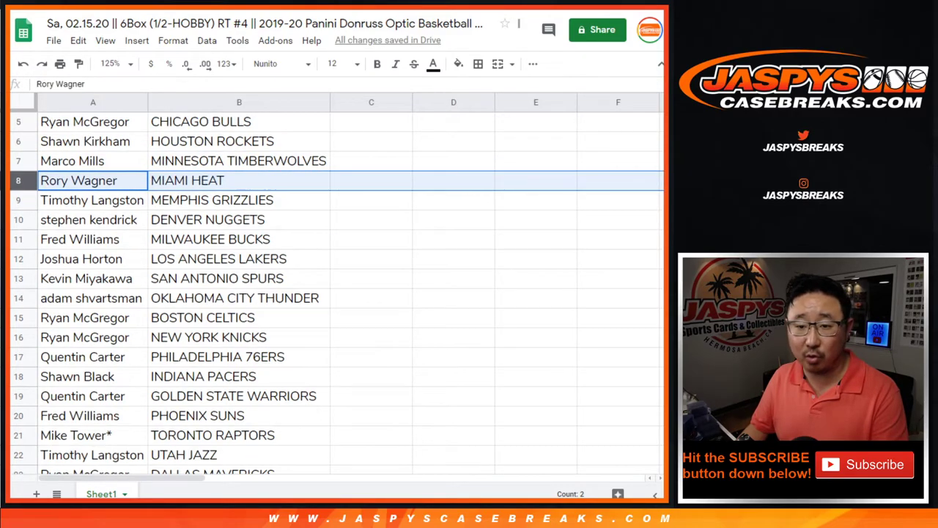
click(19, 199)
scroll(19, 193, down, 1)
click(18, 180)
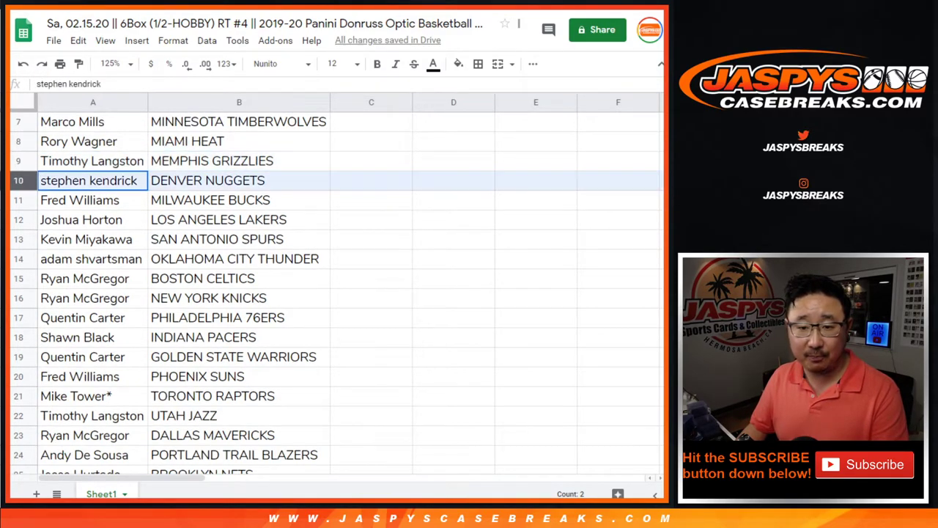
scroll(18, 181, down, 1)
click(19, 161)
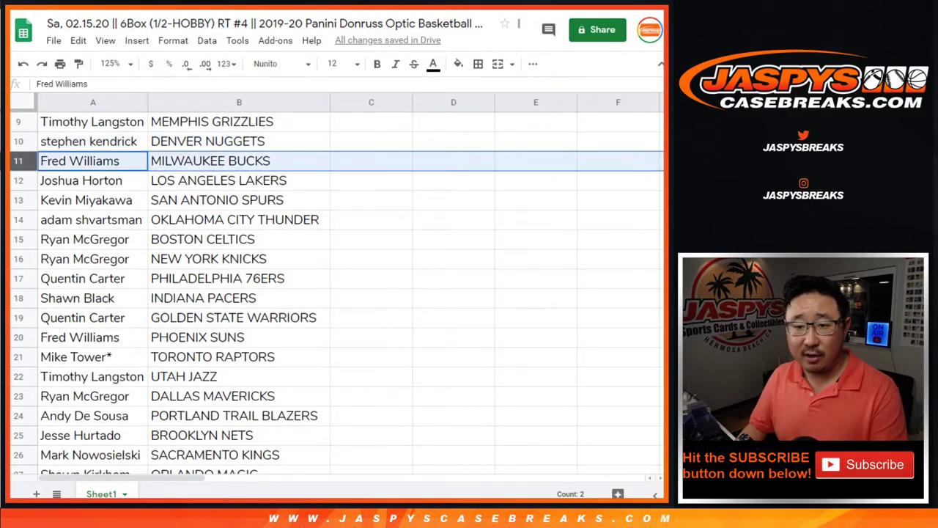
click(19, 180)
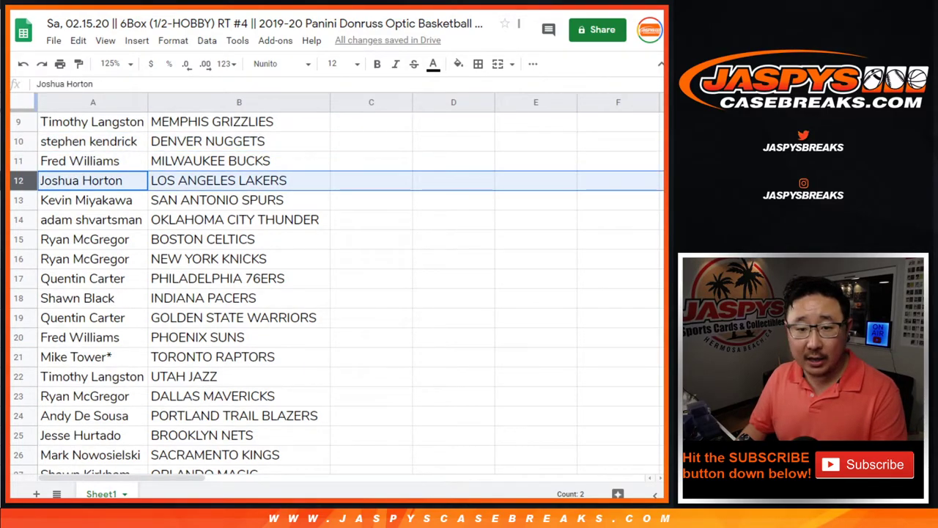
click(18, 200)
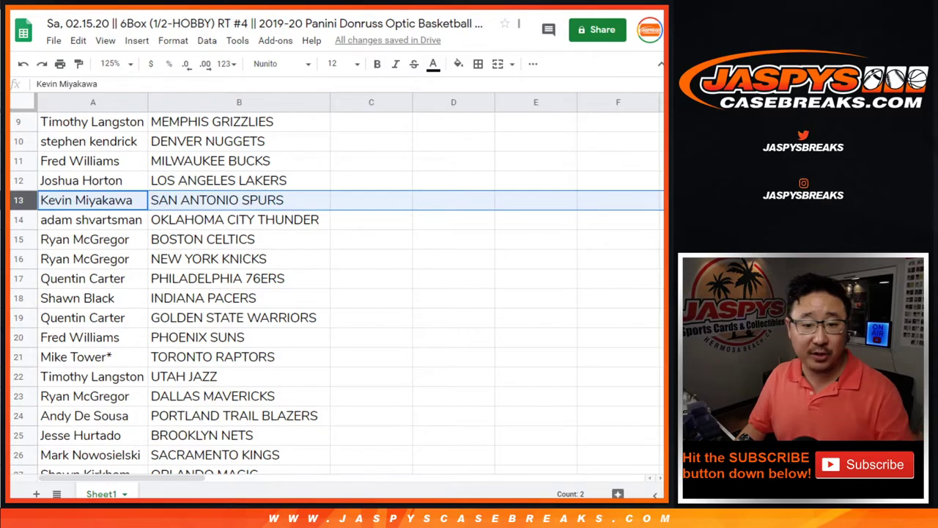
click(19, 219)
click(18, 239)
click(18, 259)
scroll(338, 286, down, 2)
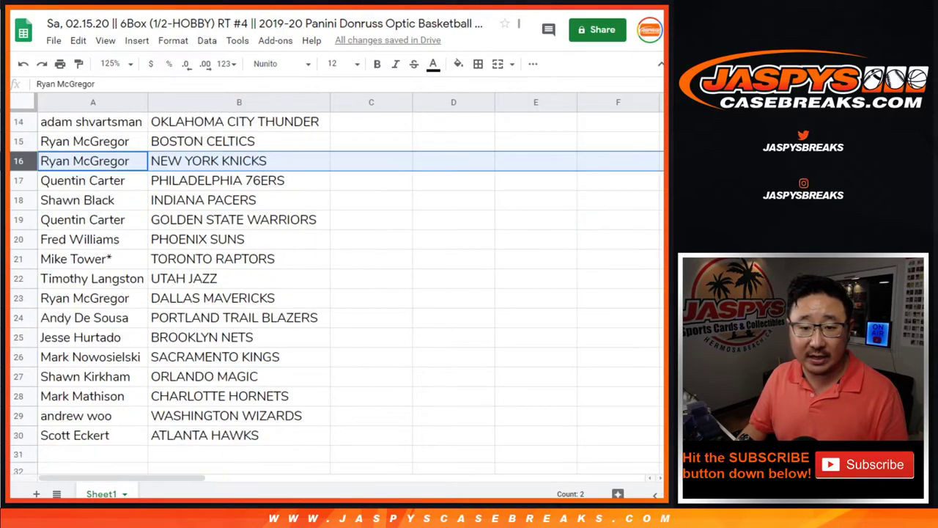
click(18, 181)
click(18, 200)
scroll(337, 286, down, 1)
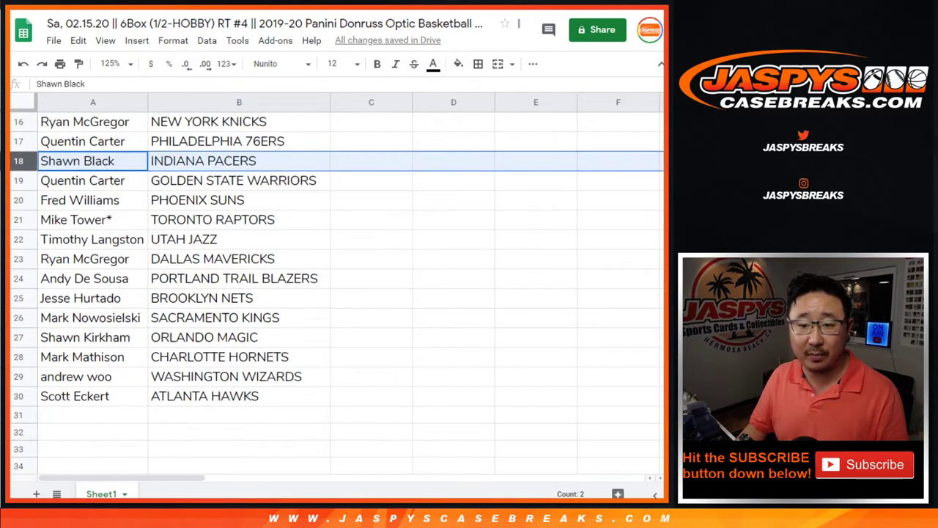
click(18, 181)
click(18, 200)
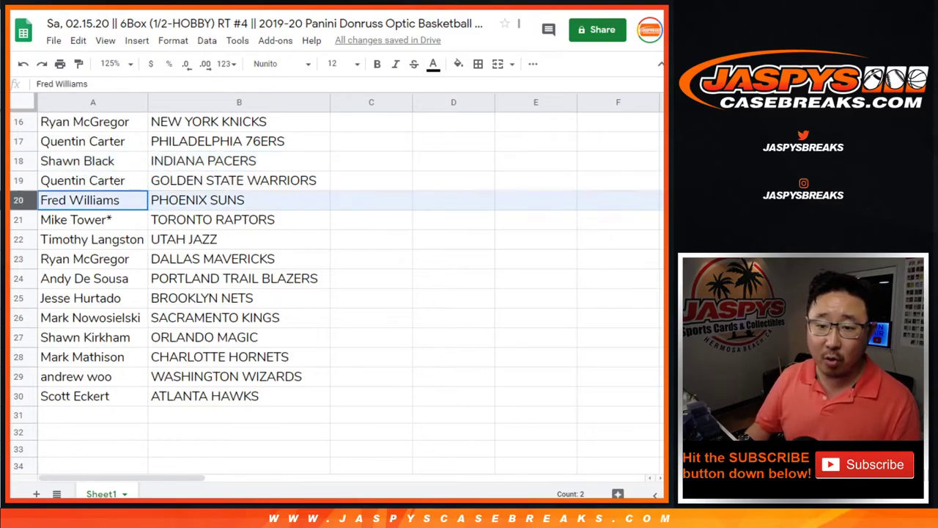
click(18, 219)
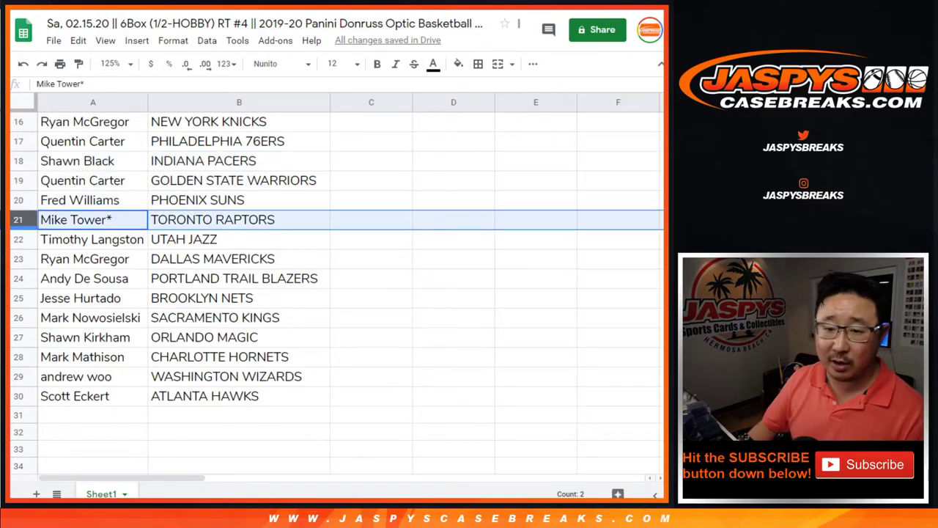
click(18, 239)
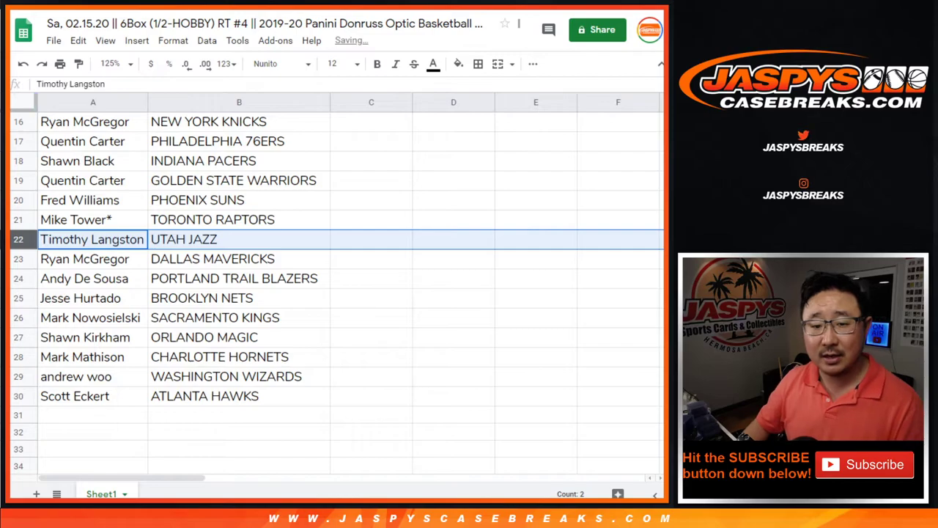
click(18, 259)
click(18, 279)
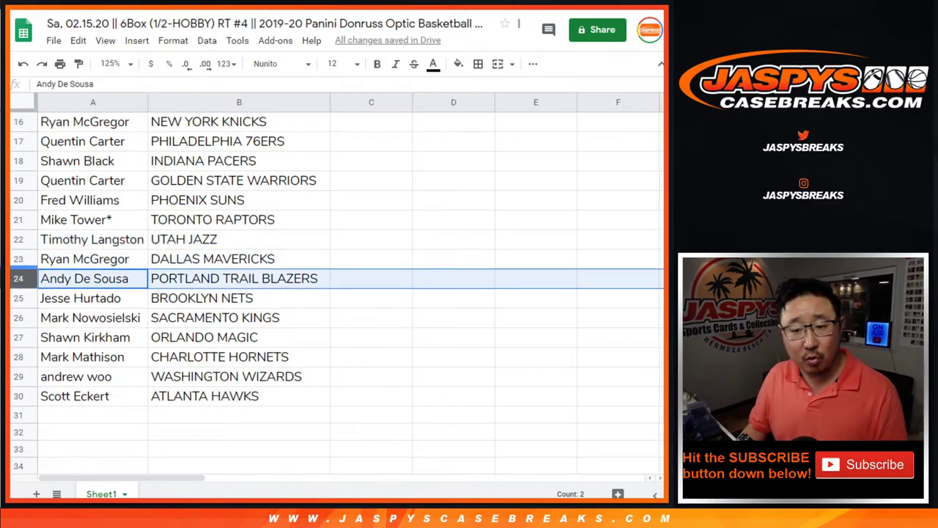
click(18, 297)
click(19, 318)
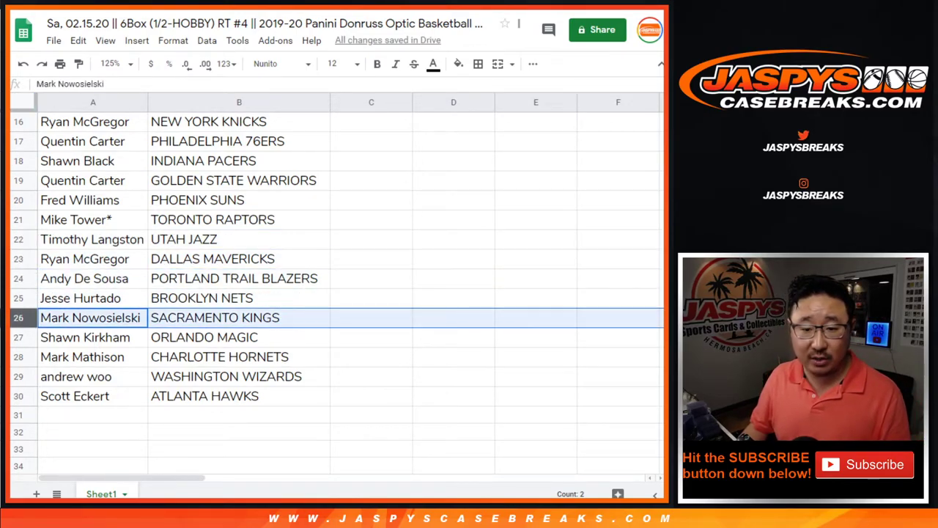
scroll(18, 317, down, 1)
click(19, 297)
click(19, 317)
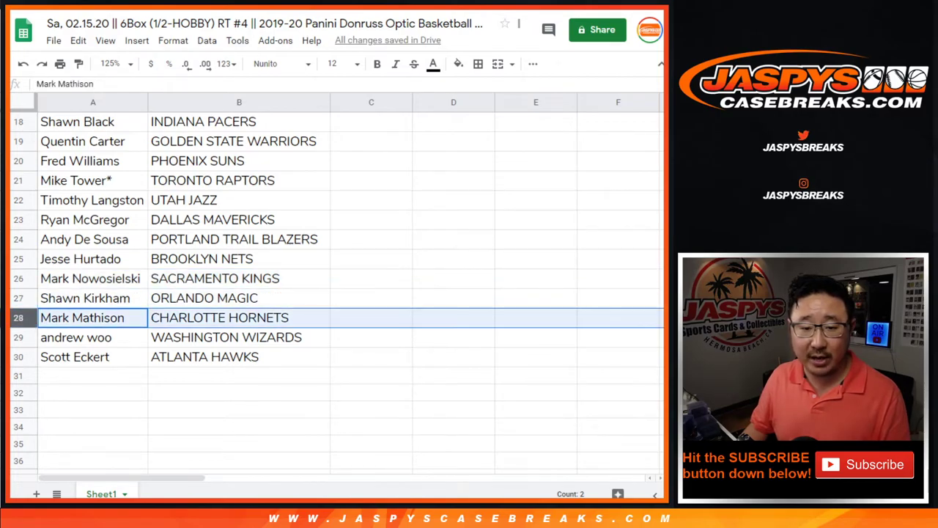
click(19, 337)
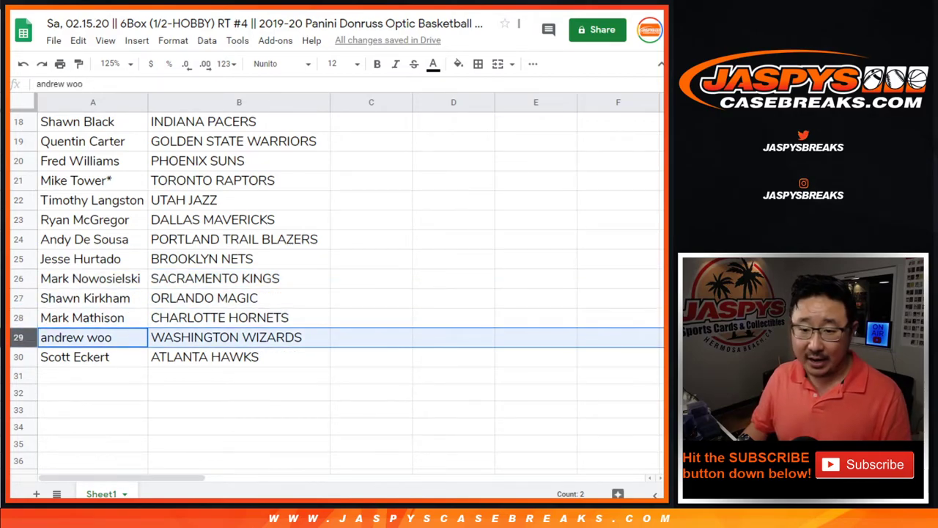
click(18, 357)
Set the sheet's zoom to 75%
scroll(330, 293, up, 6)
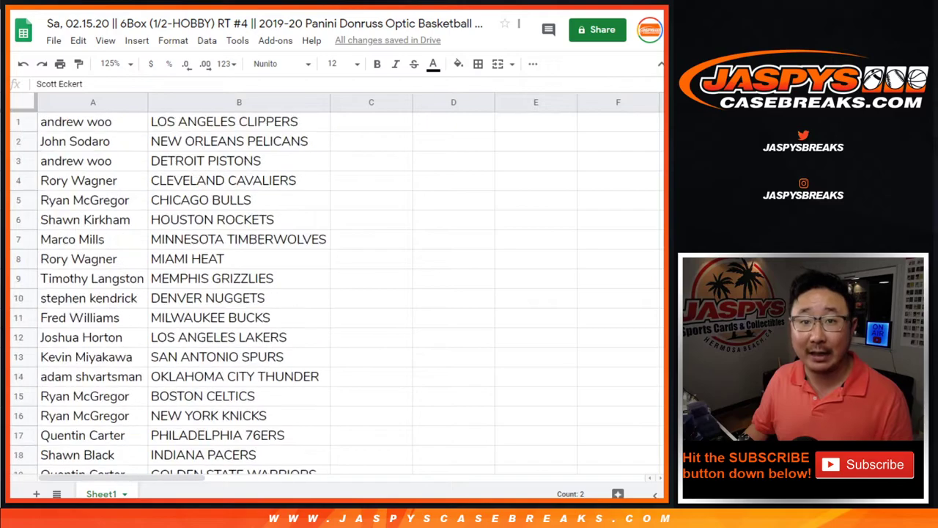
click(110, 64)
text(75)
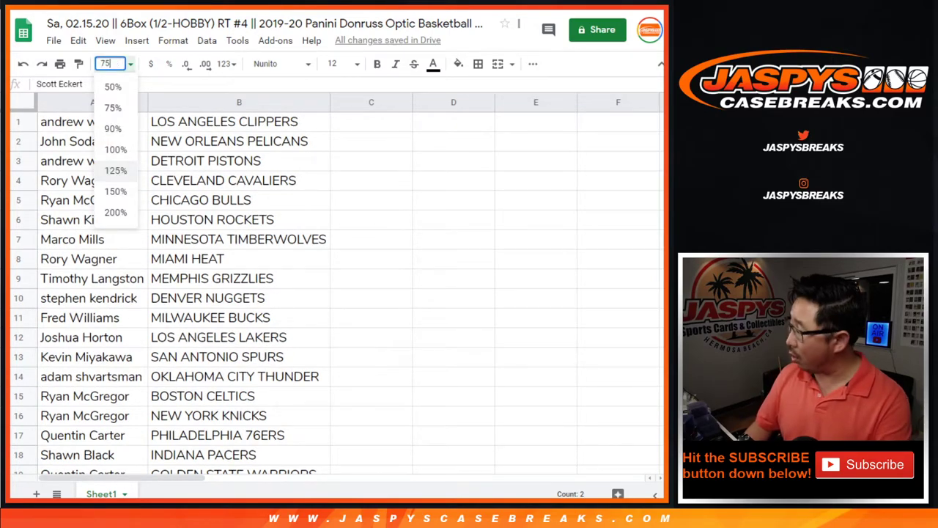
key(Return)
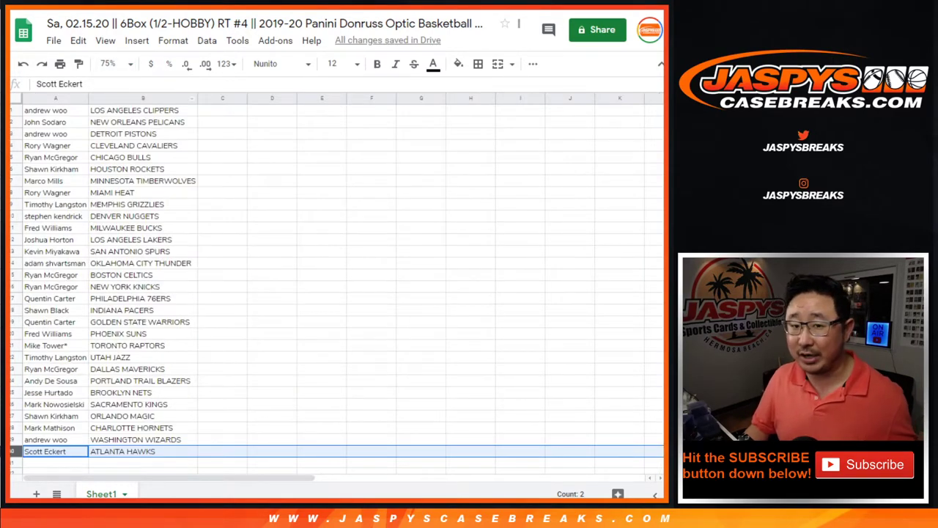
Sort the sheet alphabetically by team name in column B, from A to Z
click(143, 98)
click(207, 40)
click(271, 63)
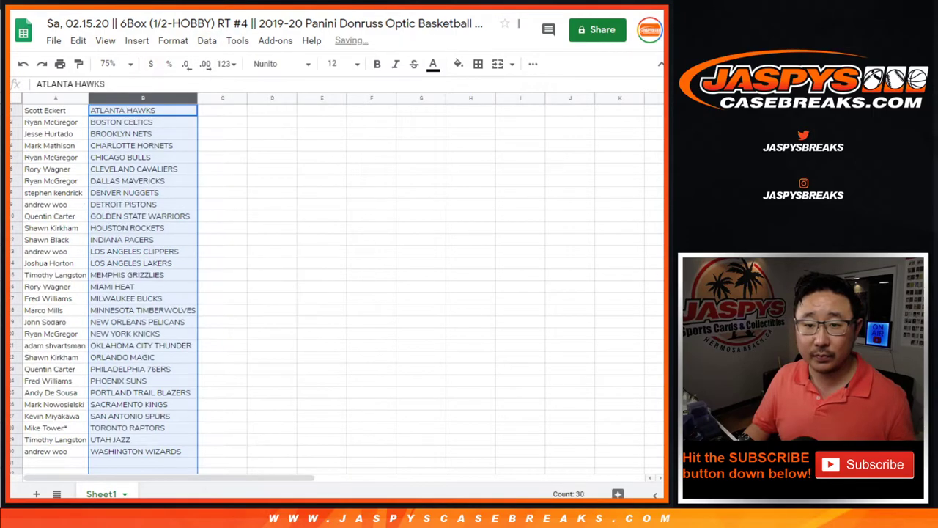
Apply all borders to the 30 rows of pairings in columns A and B and center their text horizontally
click(48, 133)
key(ctrl+a)
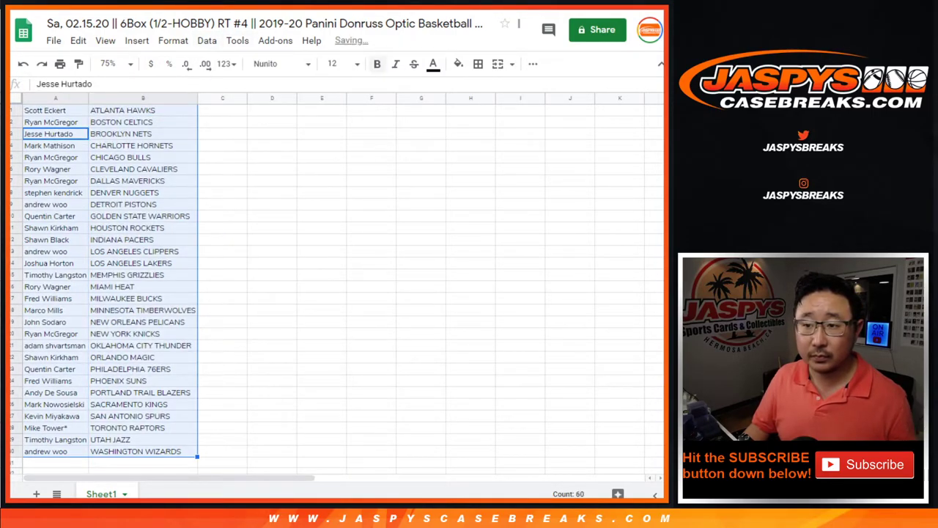
click(478, 64)
click(482, 89)
click(533, 64)
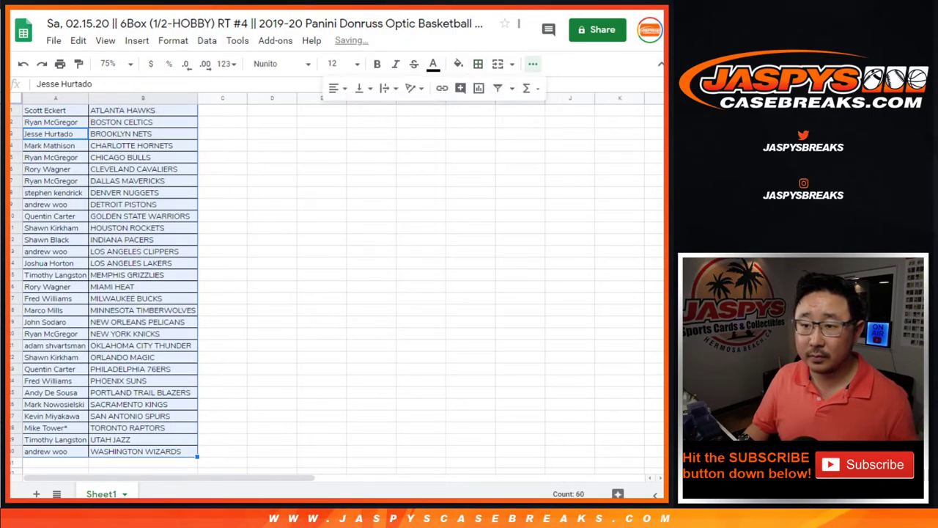
click(336, 88)
click(347, 108)
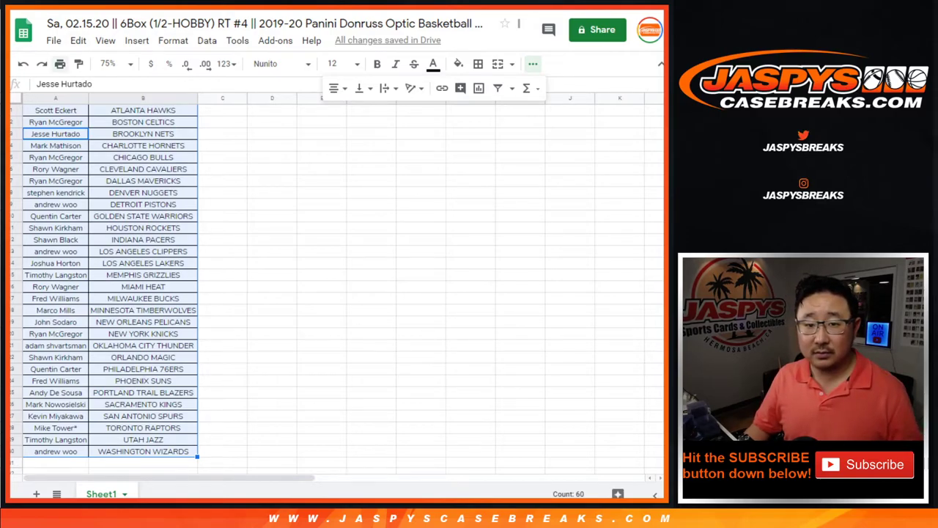
Prepare the current sheet for printing with the workbook title in the header, and leave the printer dialog
key(ctrl+p)
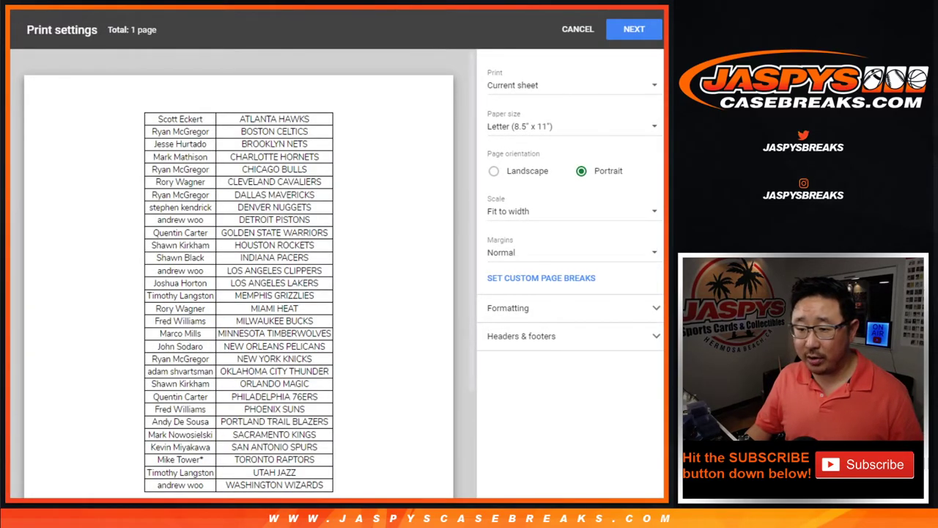
click(540, 308)
scroll(570, 293, down, 1)
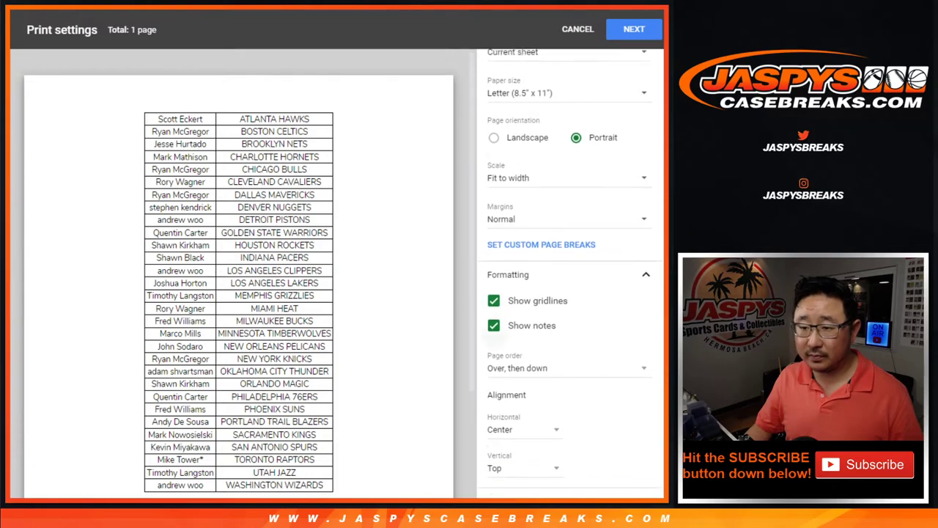
click(541, 263)
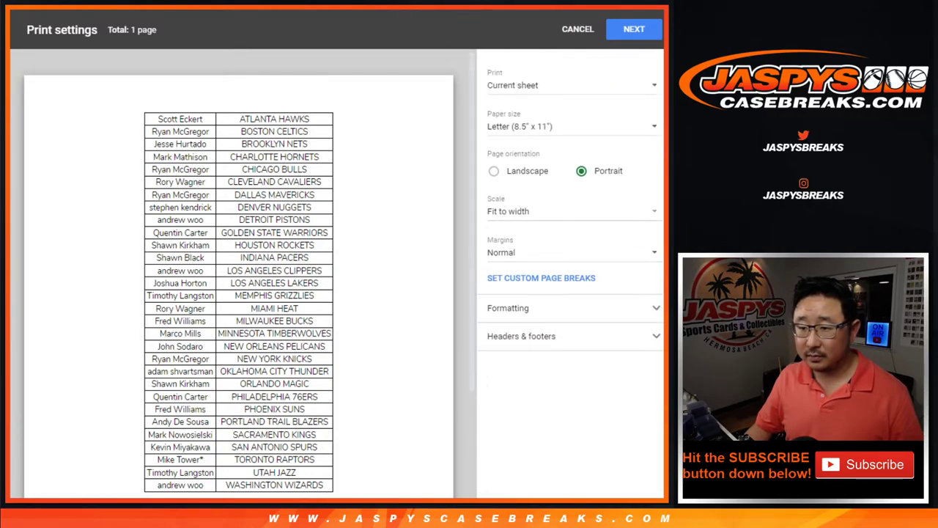
click(521, 336)
click(494, 386)
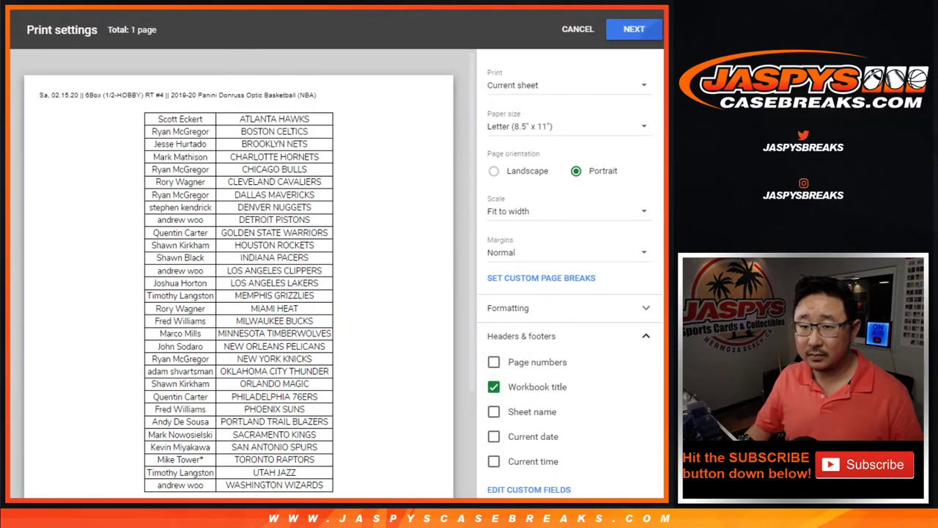
click(634, 29)
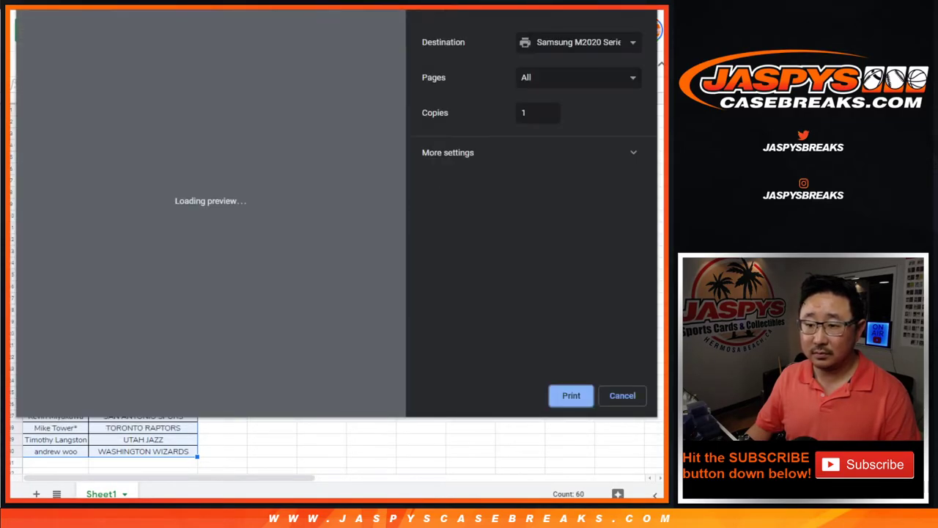
key(Escape)
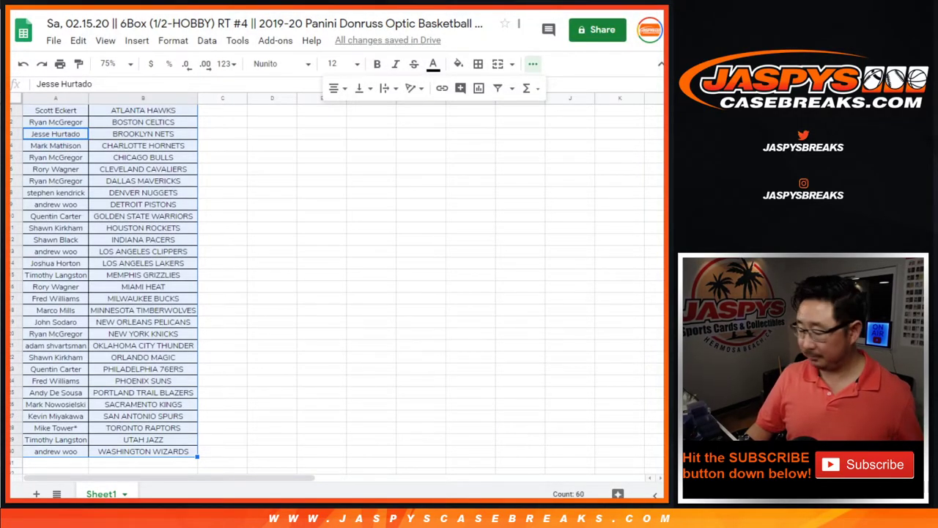